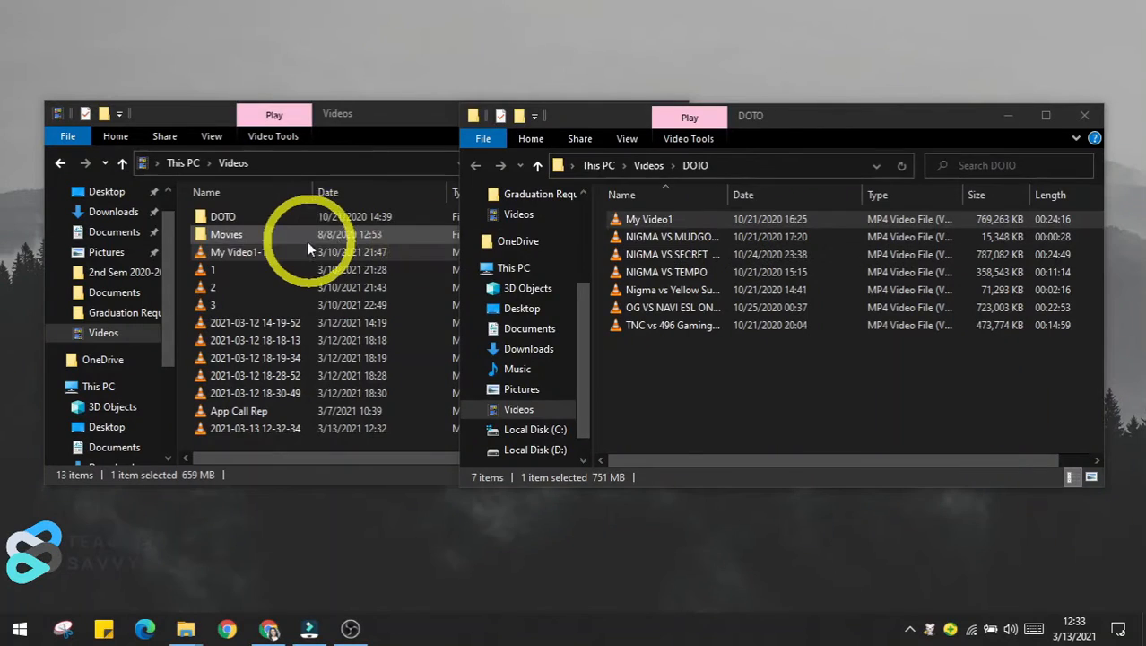
Step: Compare the file sizes of My Video1-1 in Videos and My Video1 in DOTO using their properties
left_click(298, 247)
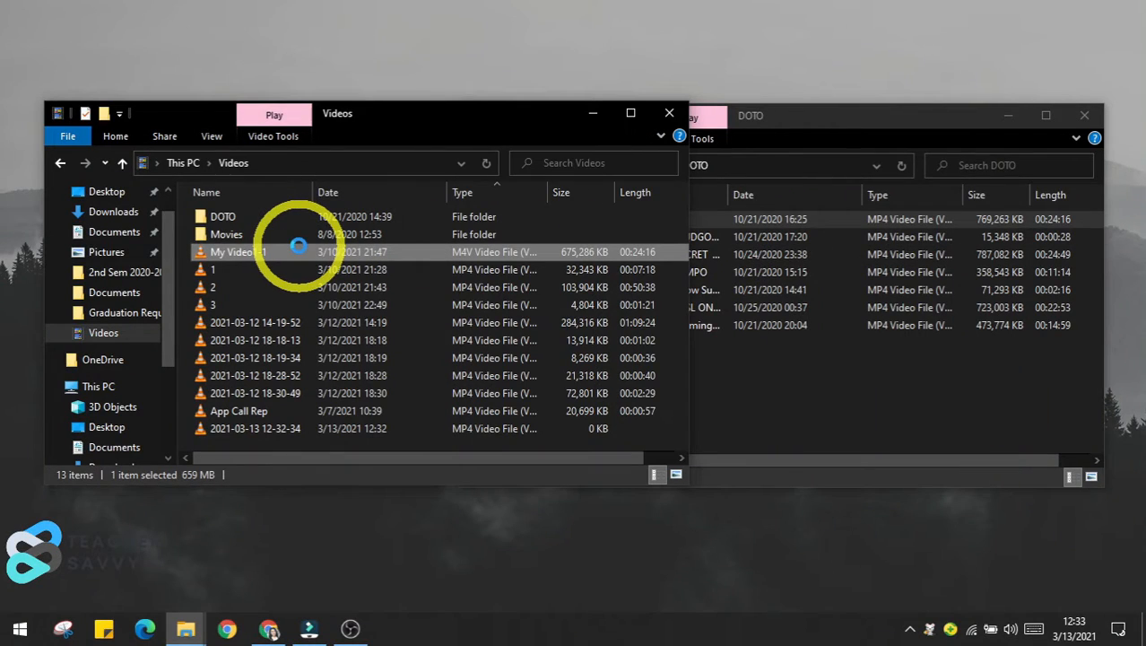
right_click(297, 248)
left_click(341, 631)
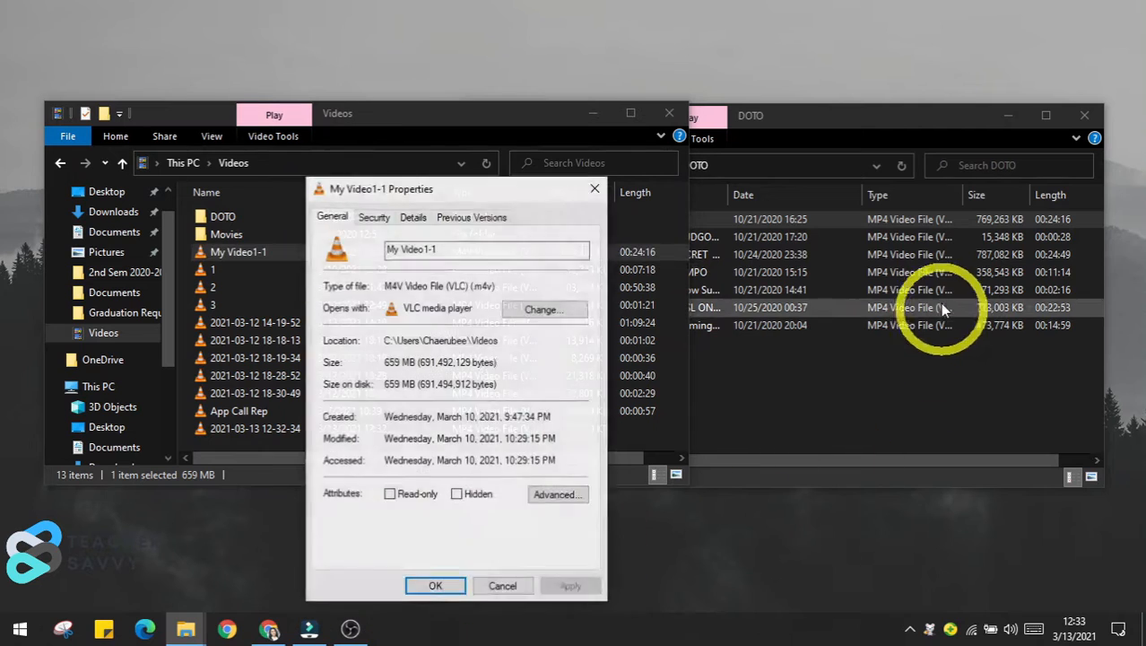
right_click(742, 222)
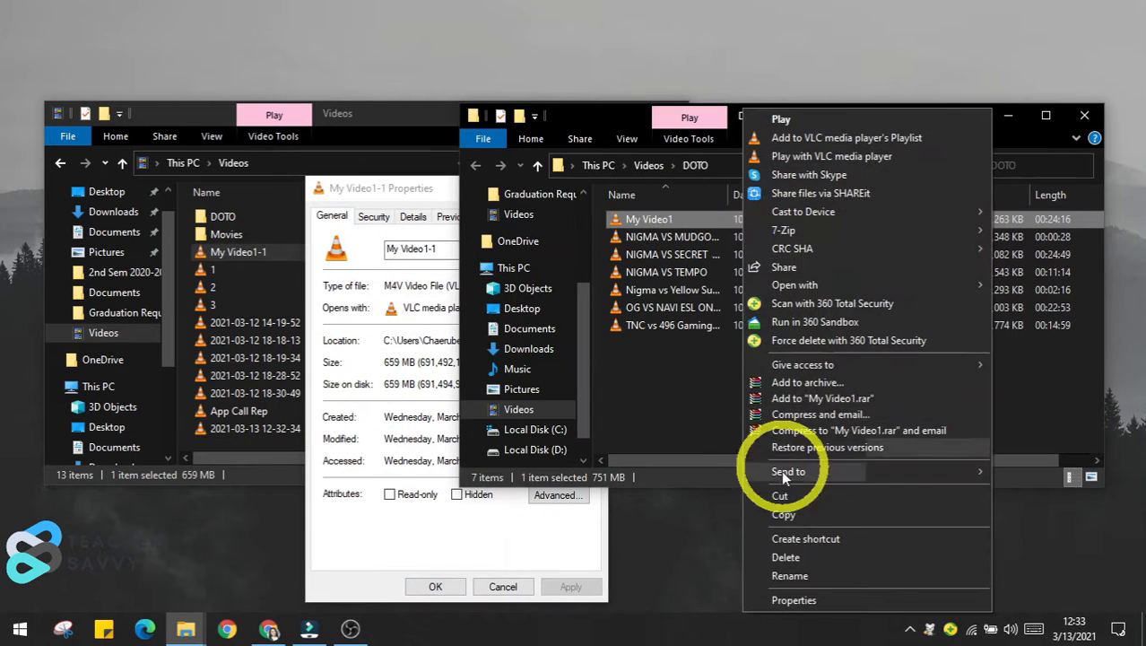
left_click(782, 600)
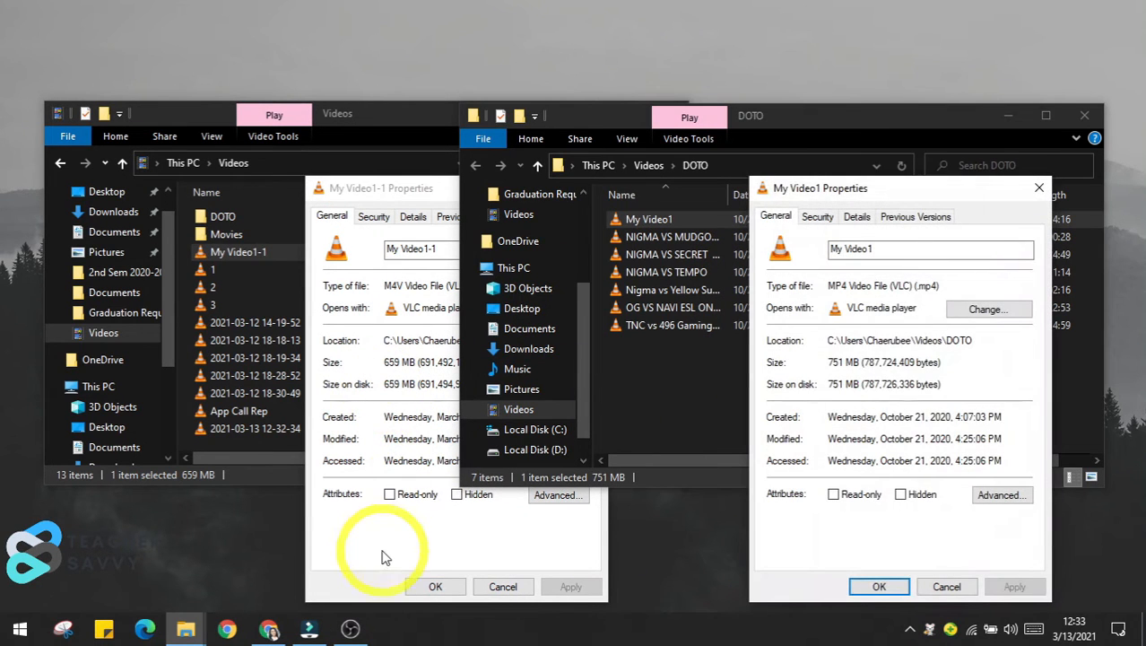
left_click(381, 557)
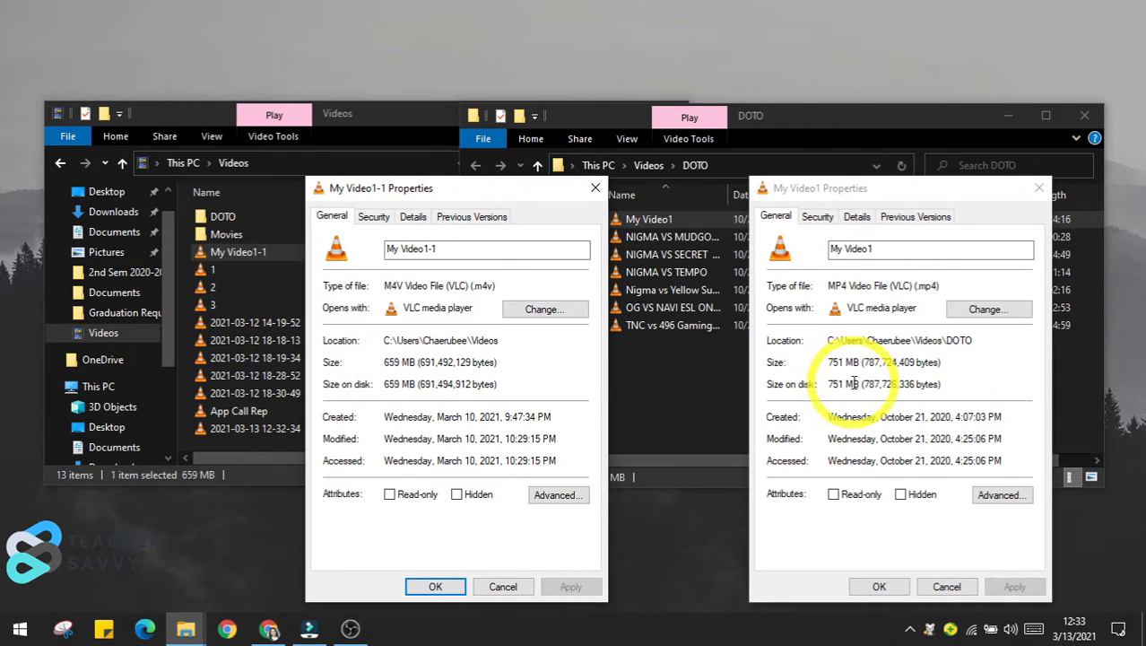
left_click(1039, 188)
left_click(595, 188)
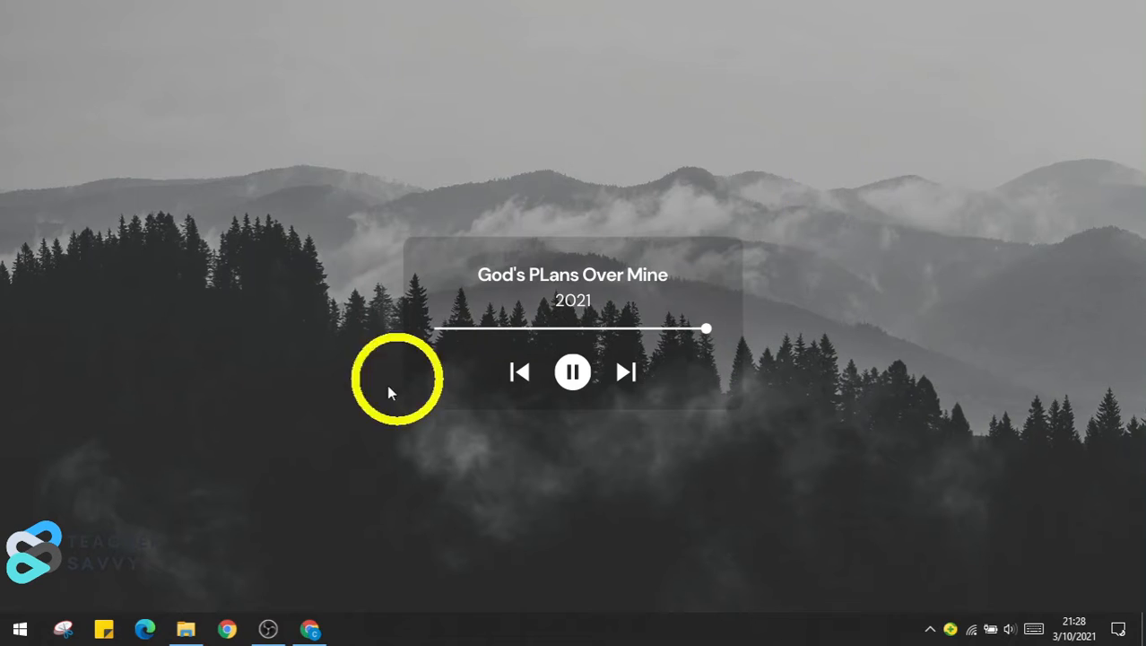
Step: Switch to Chrome, search for HandBrake and download HandBrake-1.3.3-x86_64-Win_GUI.exe from handbrake.fr
left_click(311, 628)
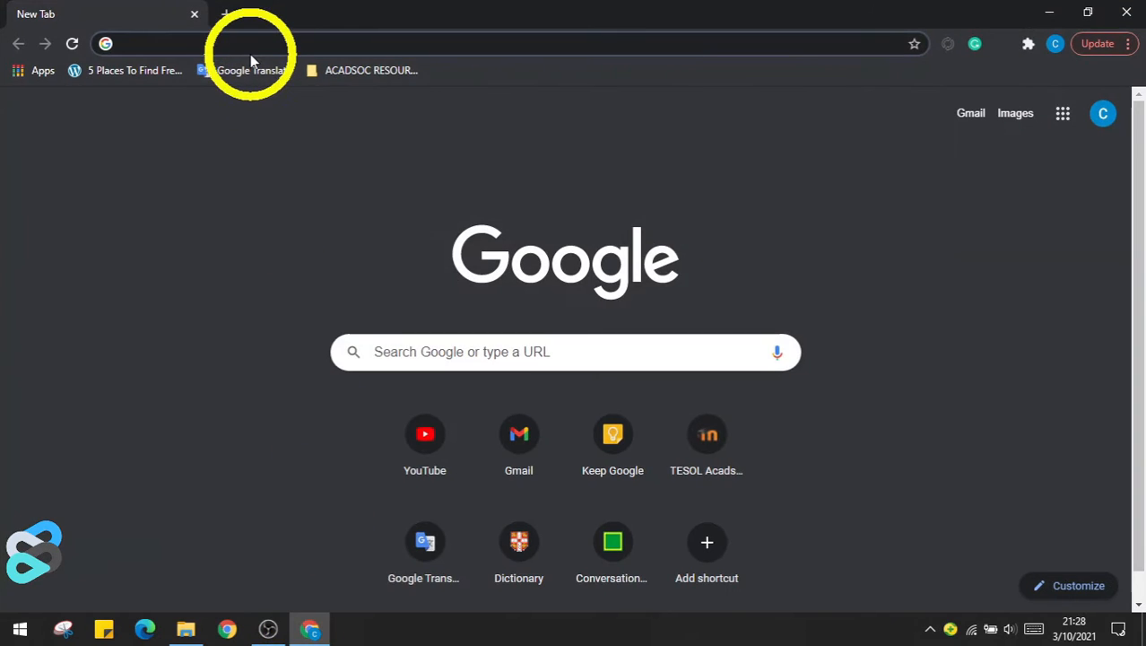
type("hand")
key("Return")
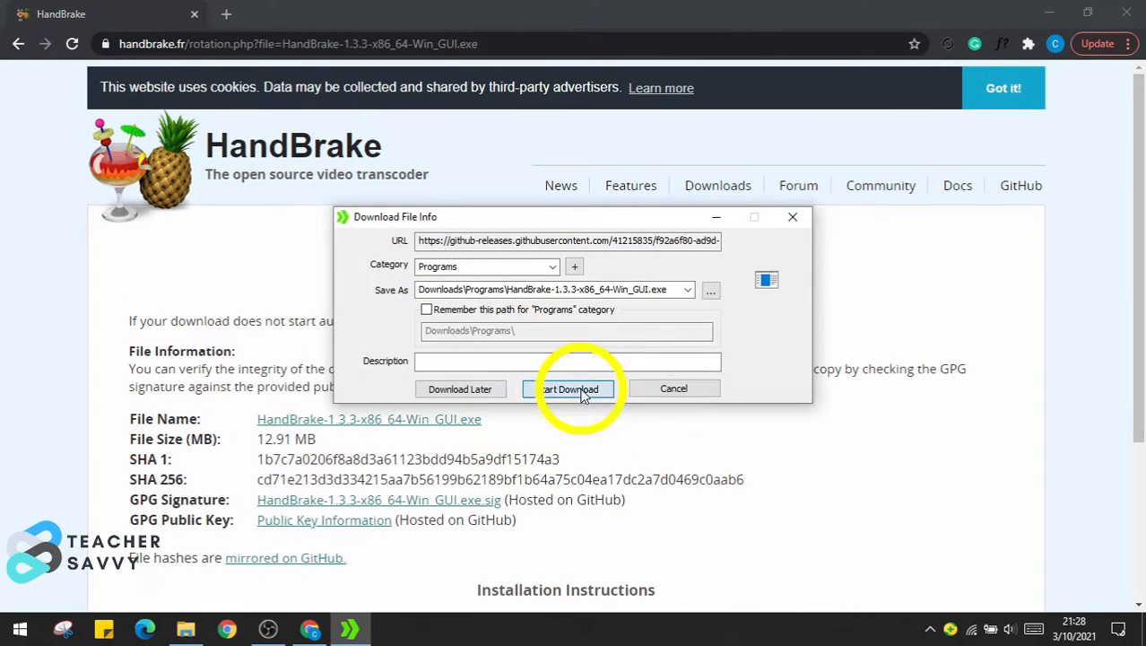
left_click(583, 391)
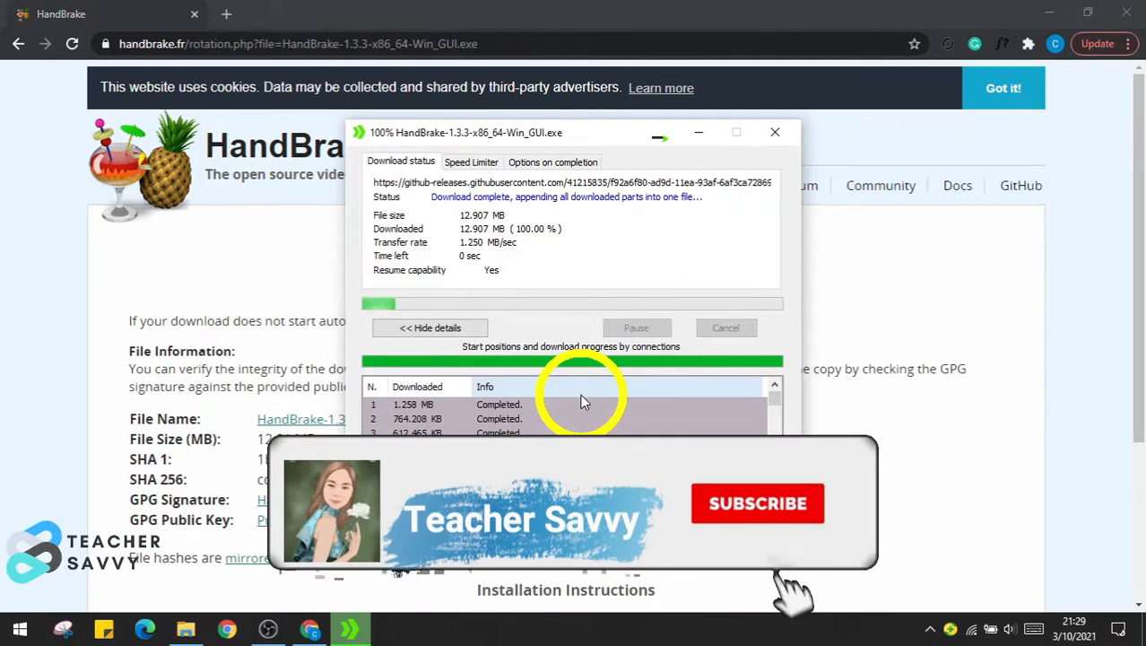
left_click(601, 366)
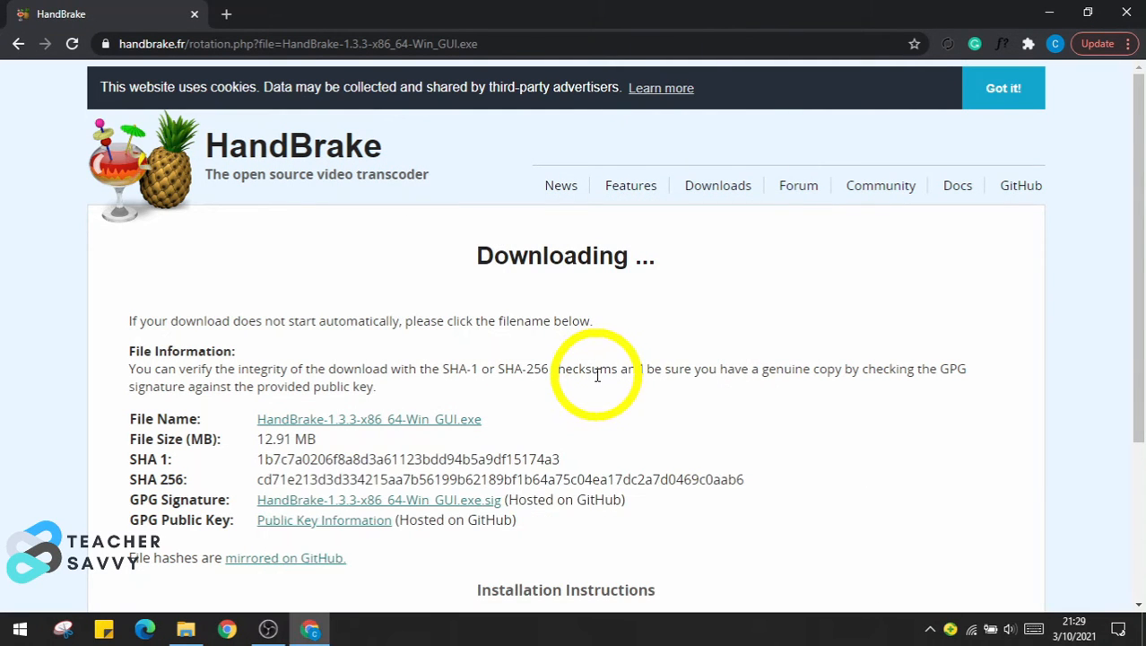
left_click(1127, 12)
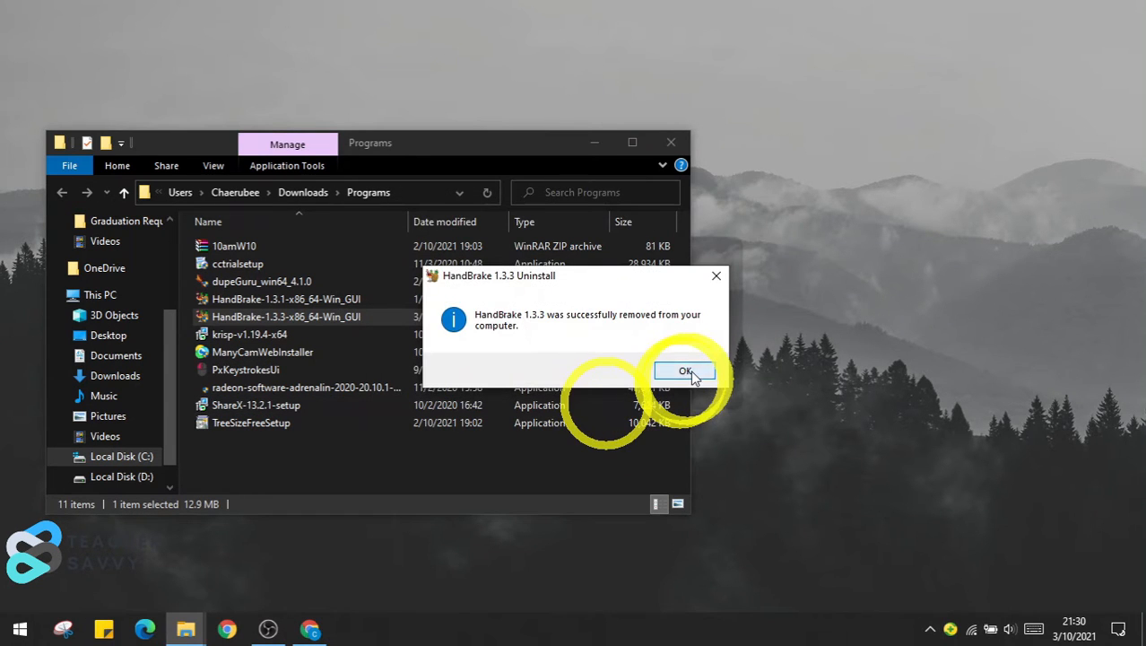
Step: Acknowledge the removal of the old HandBrake and install HandBrake 1.3.3 in C:\Program Files\HandBrake
left_click(685, 371)
left_click(661, 451)
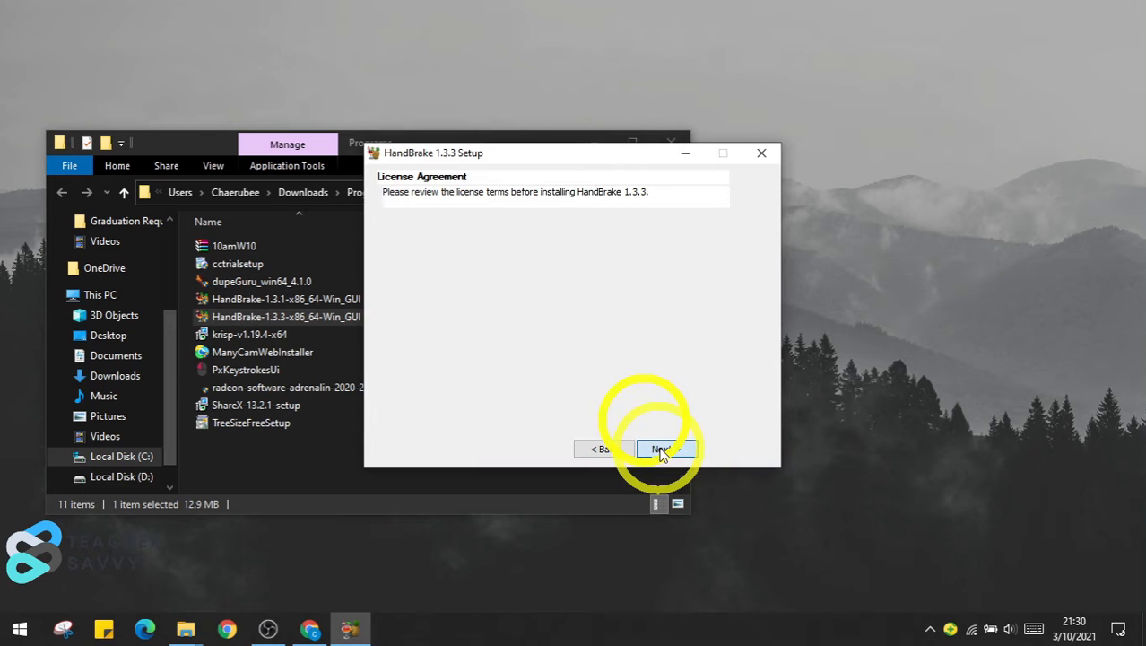
left_click(661, 451)
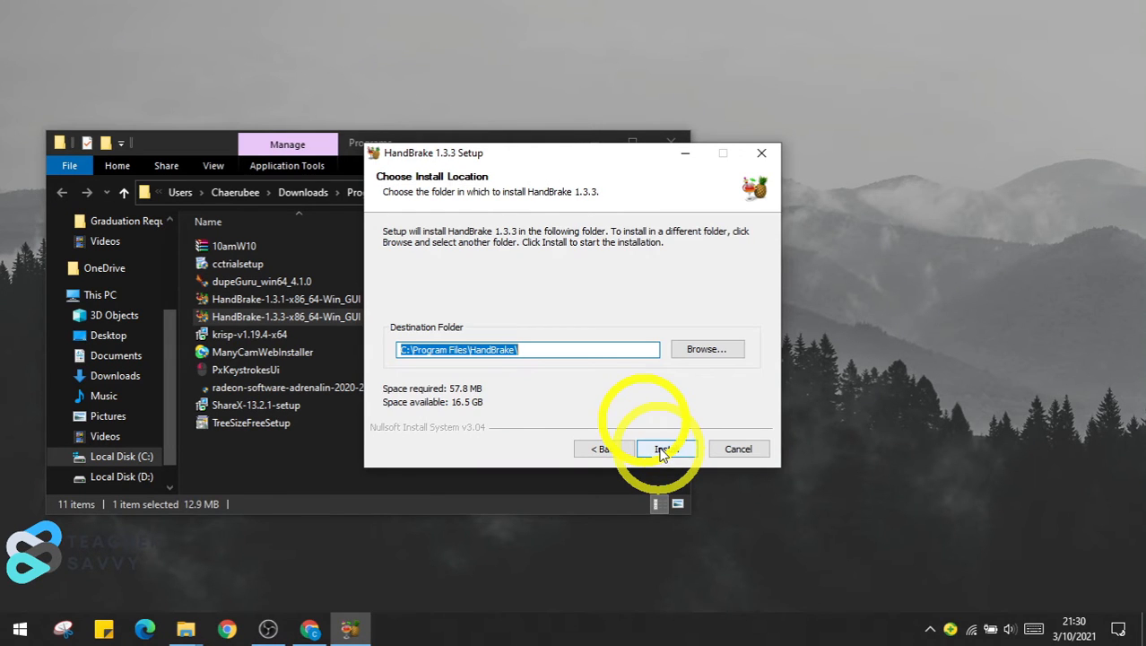
left_click(661, 451)
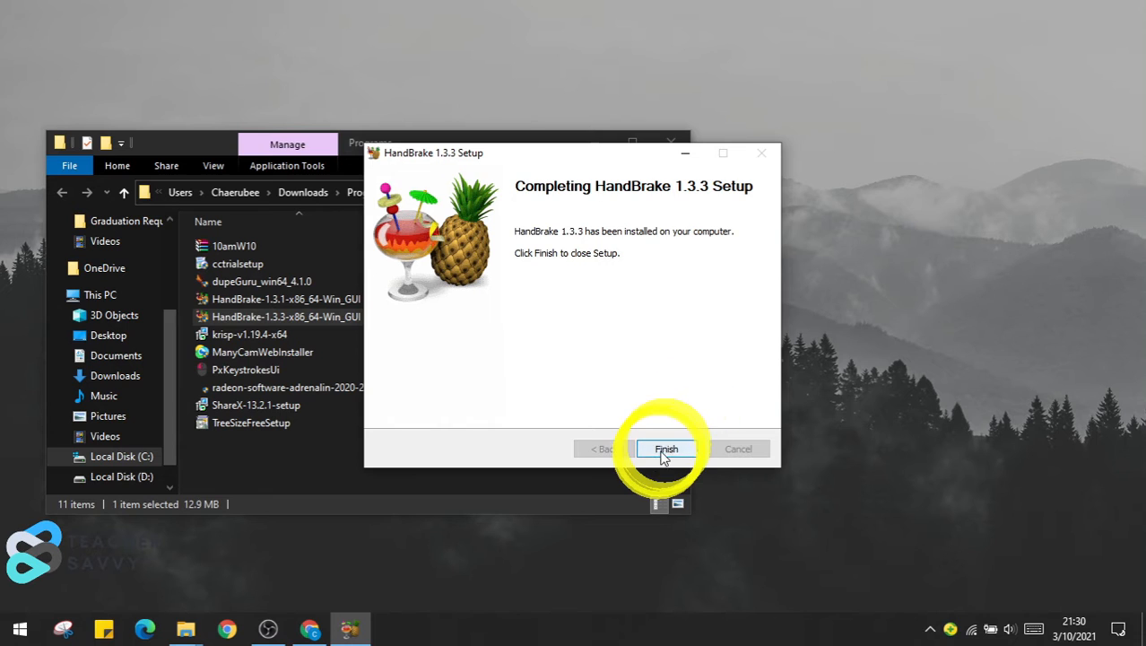
left_click(666, 449)
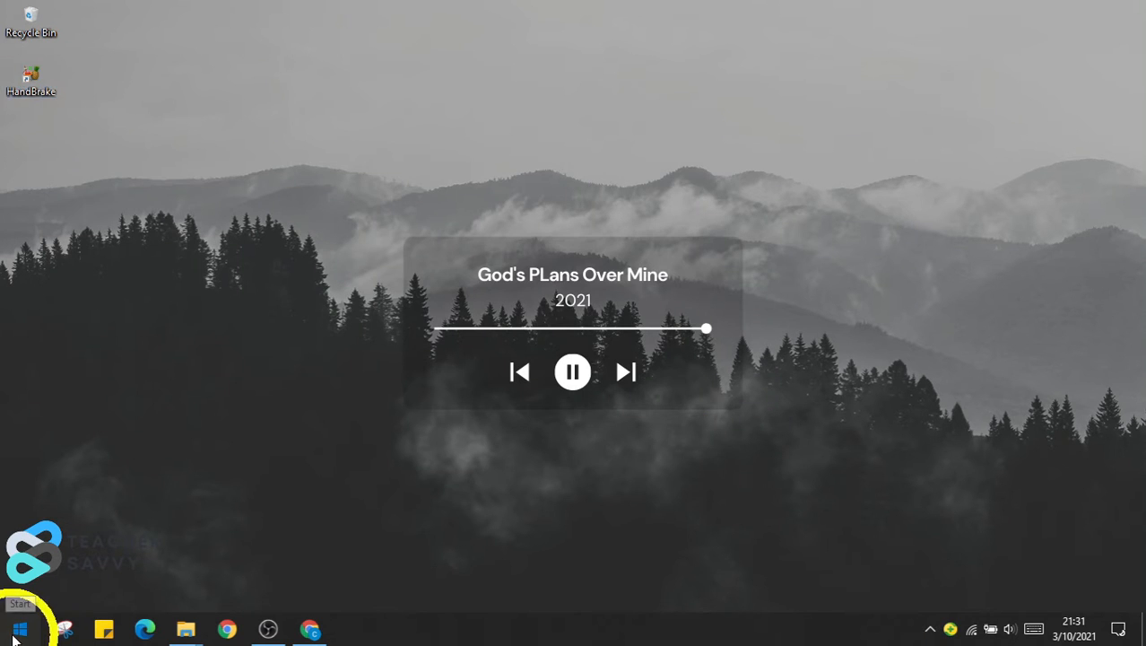
Step: Launch HandBrake from its desktop shortcut
left_click(16, 632)
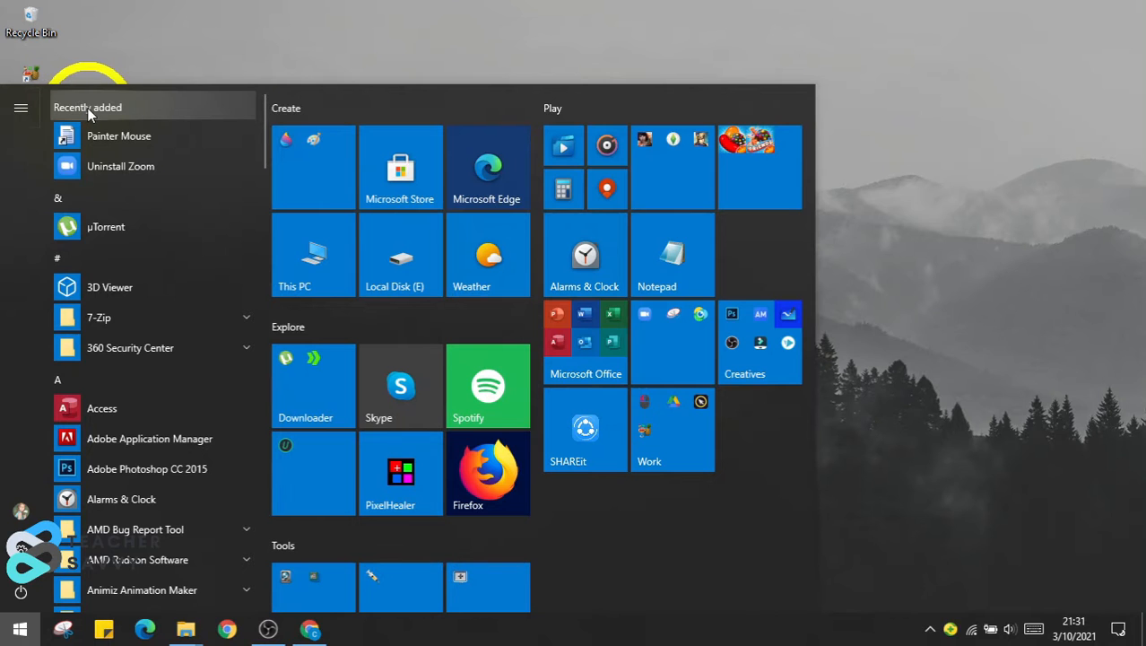
left_click(930, 204)
double_click(31, 81)
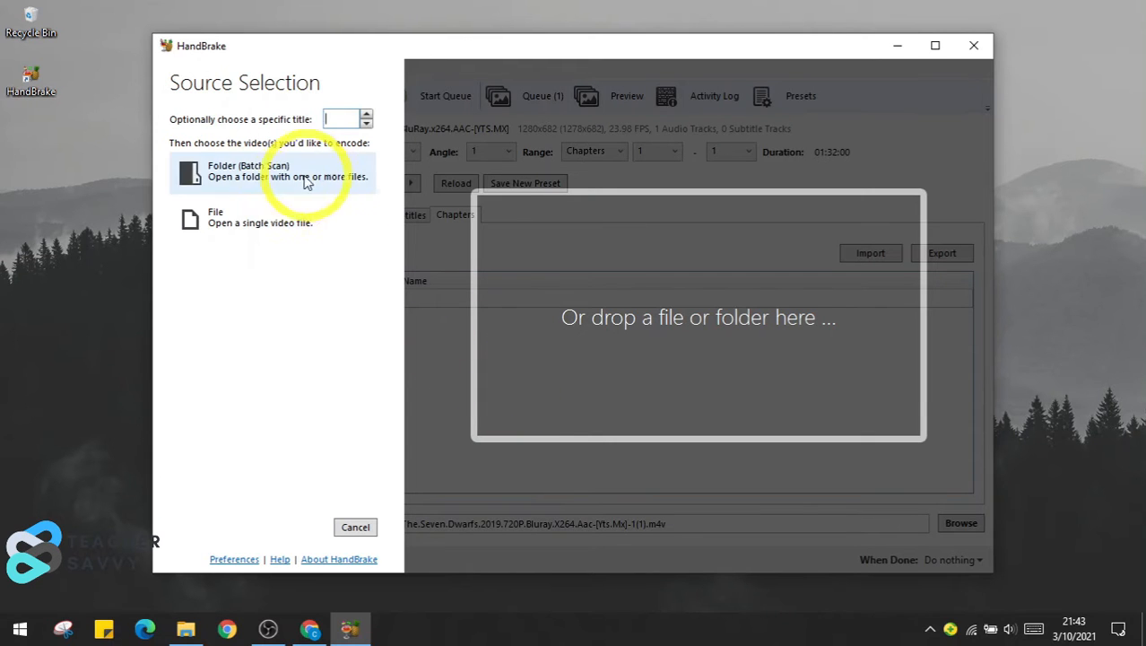
left_click(279, 221)
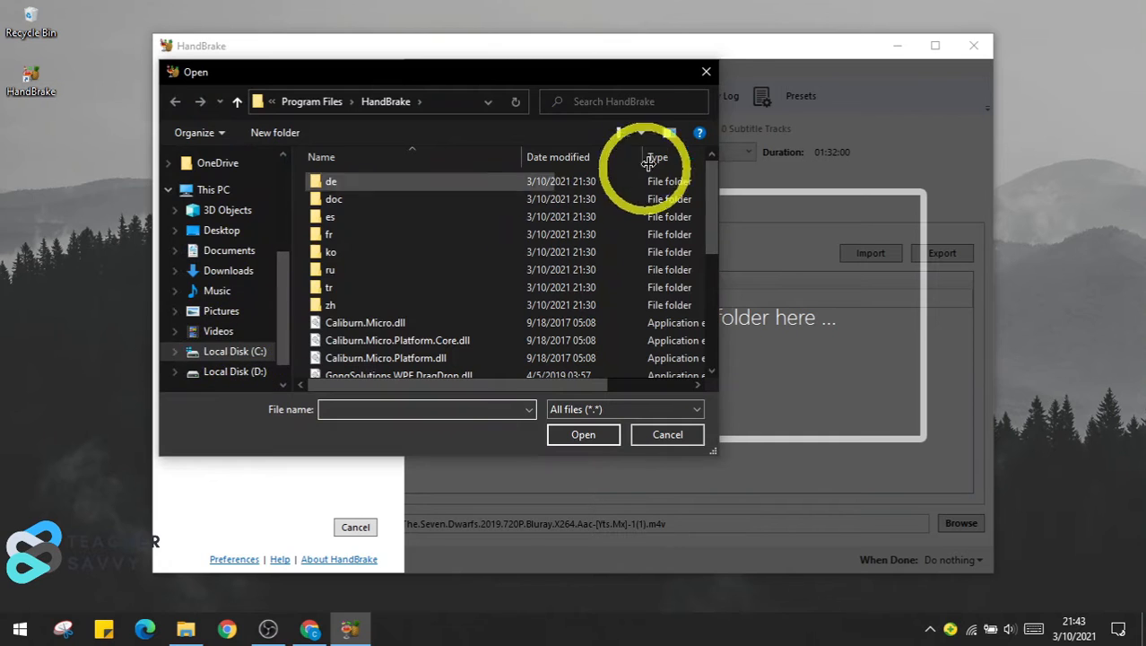
left_click(706, 72)
left_click(242, 173)
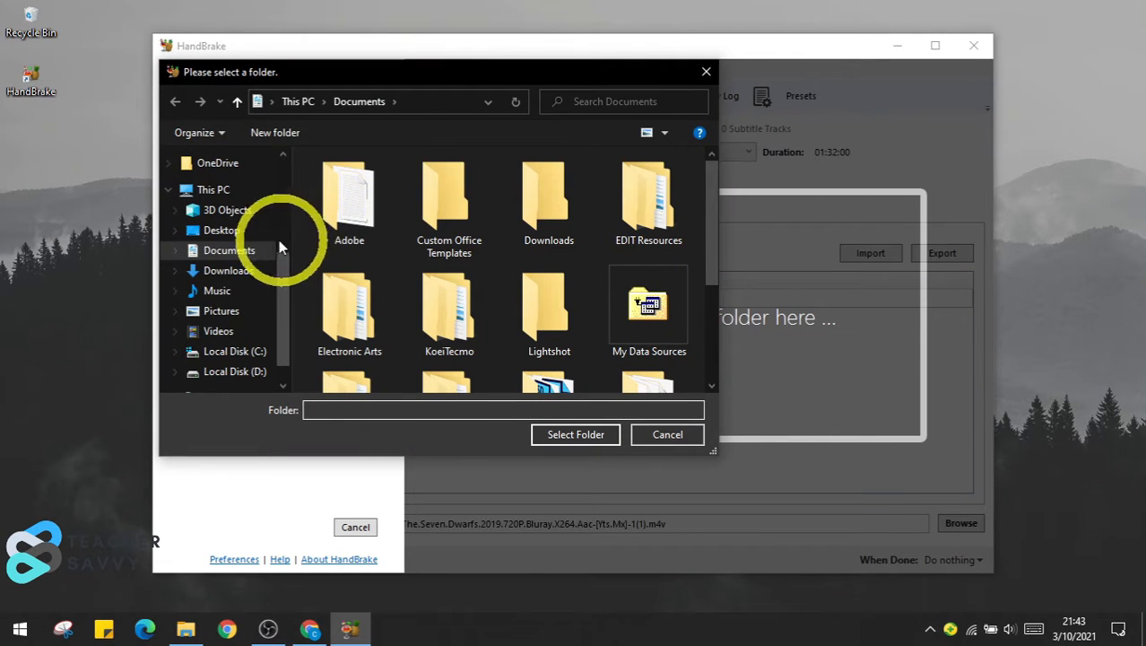
left_click(228, 338)
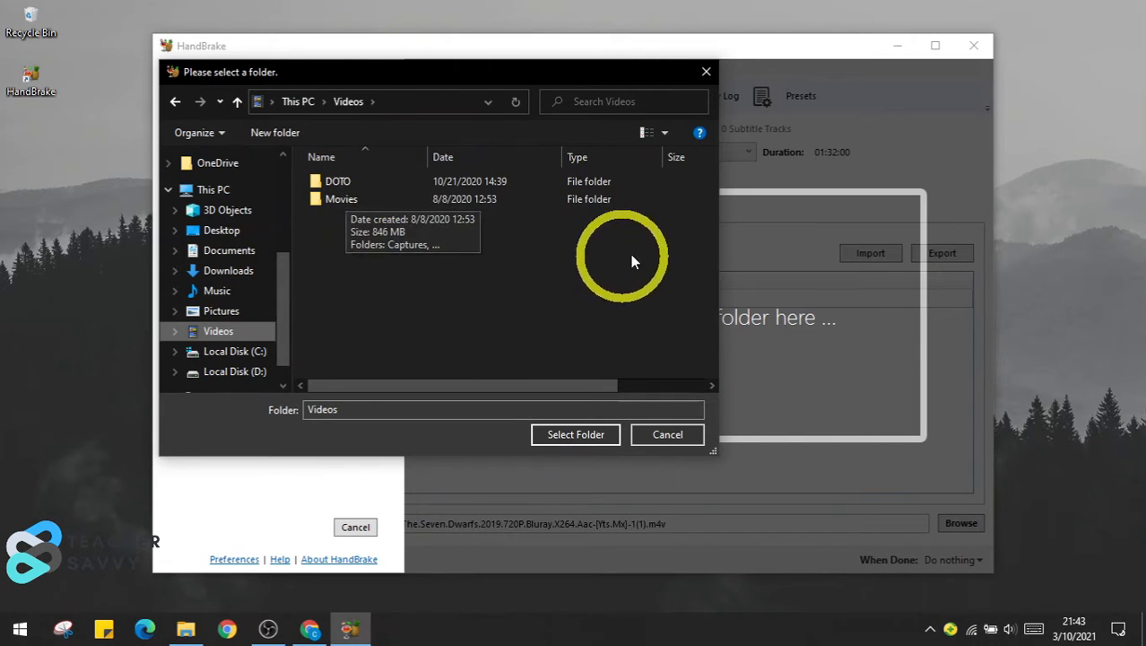
left_click(705, 75)
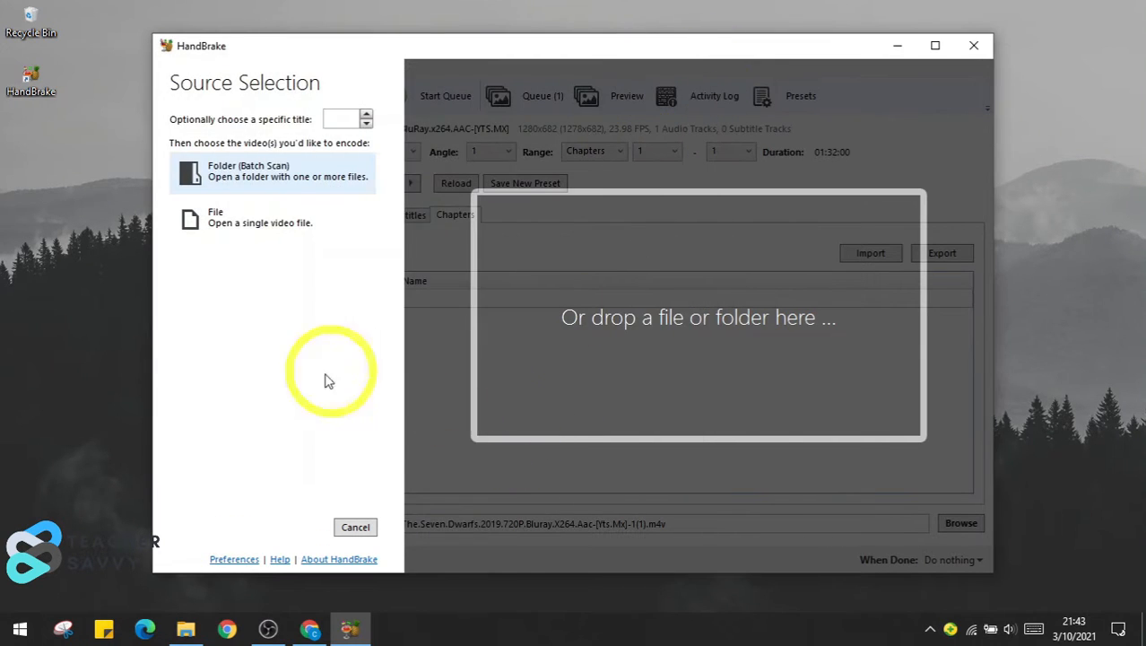
Step: Load the My Video1 file from the DOTO folder in File Explorer into HandBrake as the source video
left_click(186, 626)
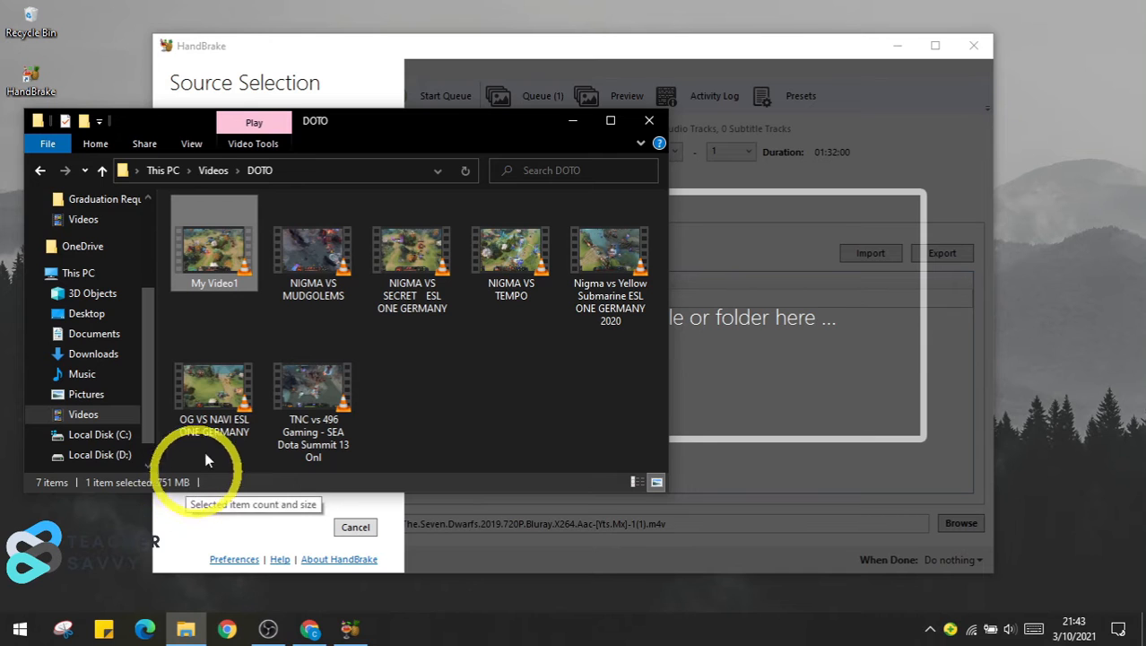
left_click_drag(220, 267, 742, 327)
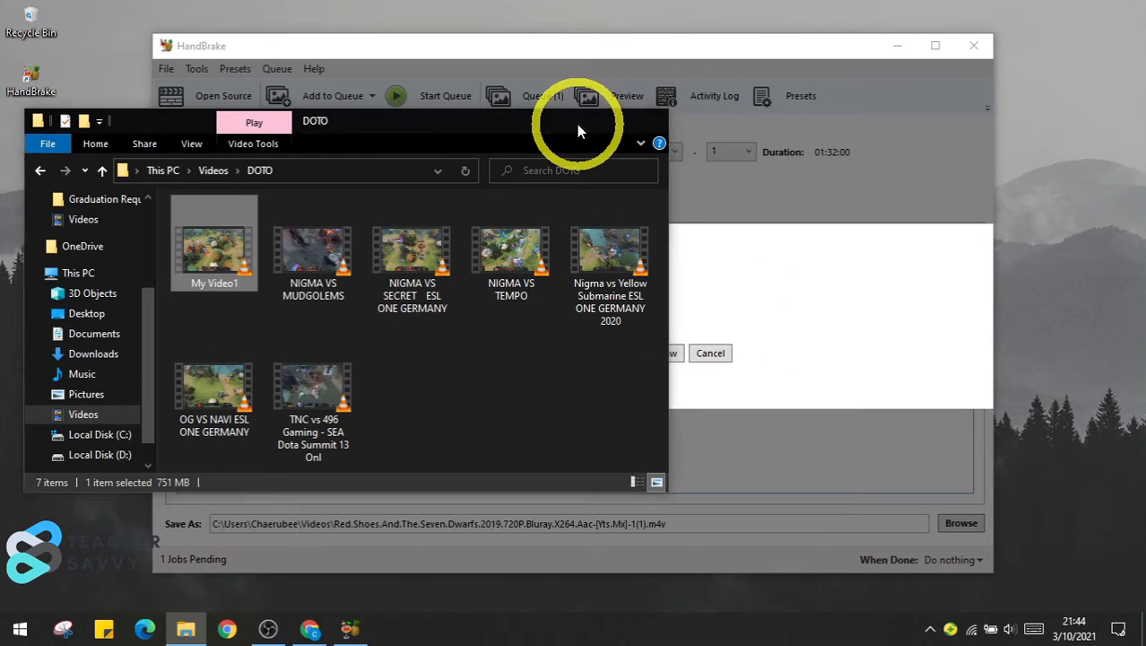
left_click(573, 120)
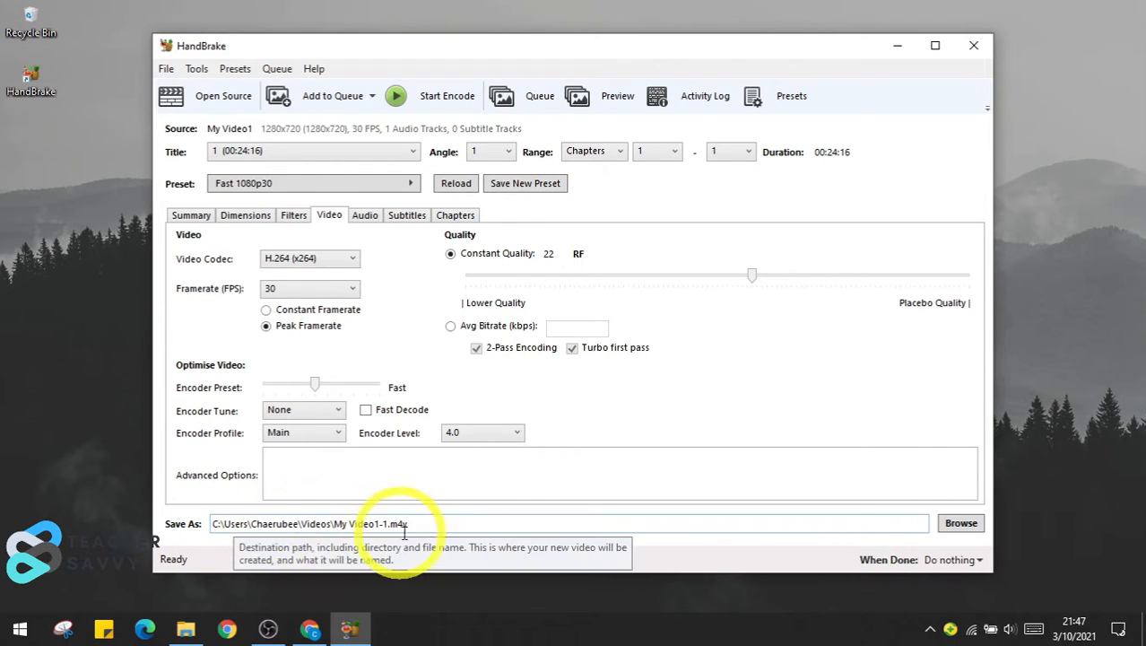
Step: Look at the save location for the output file and the actions available when encoding is done
left_click(960, 524)
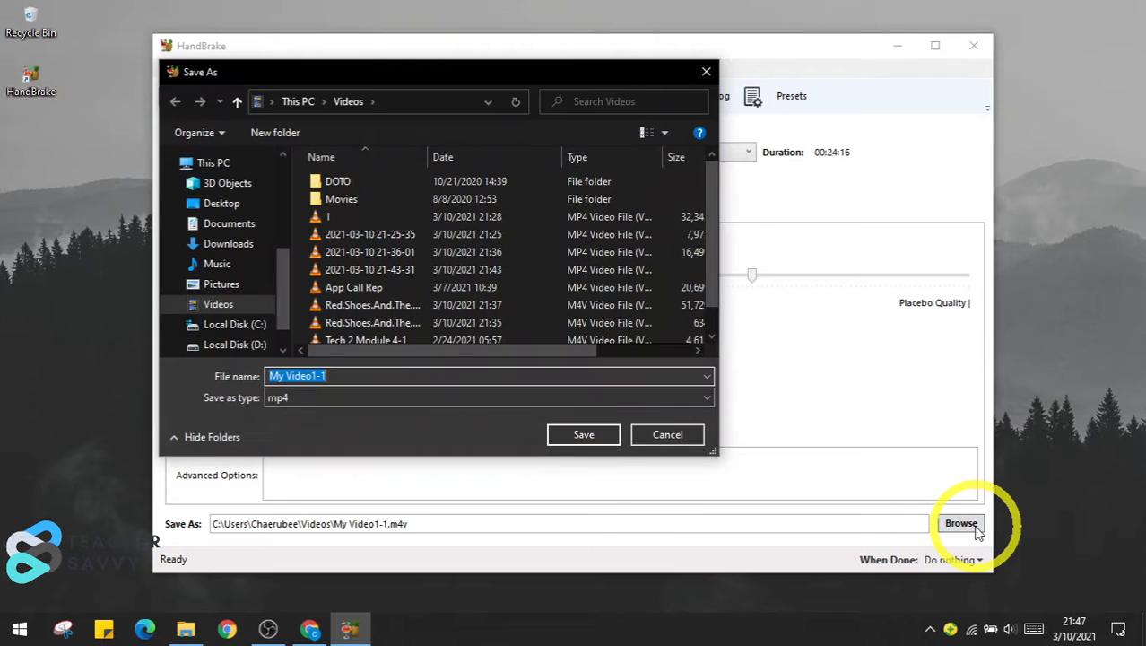
left_click(660, 436)
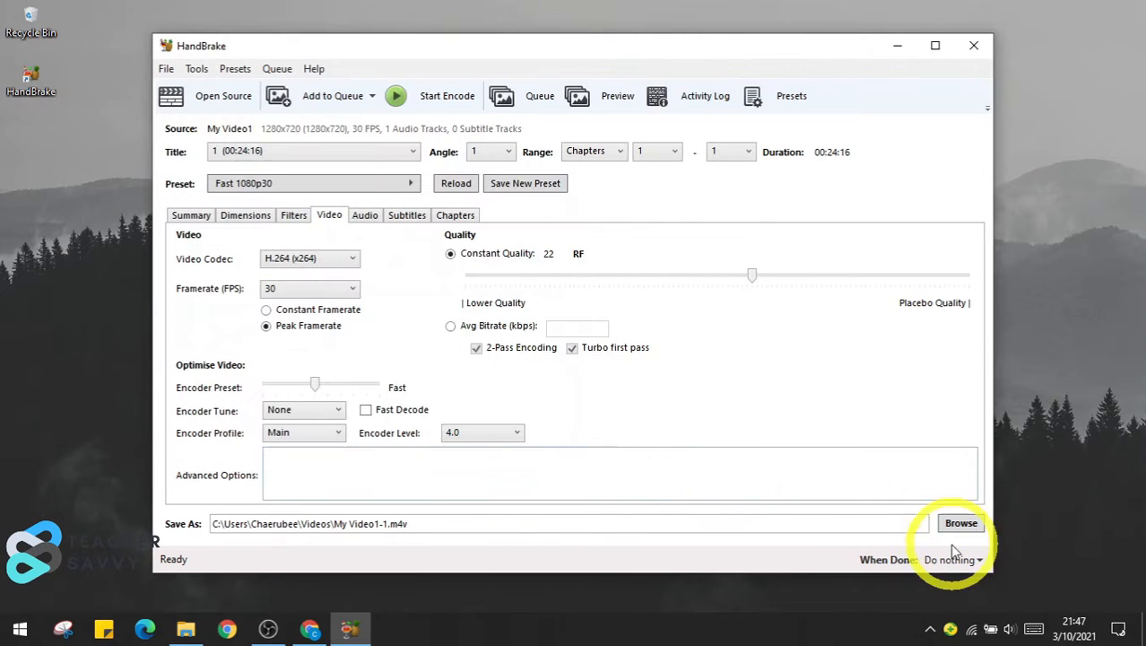
left_click(977, 564)
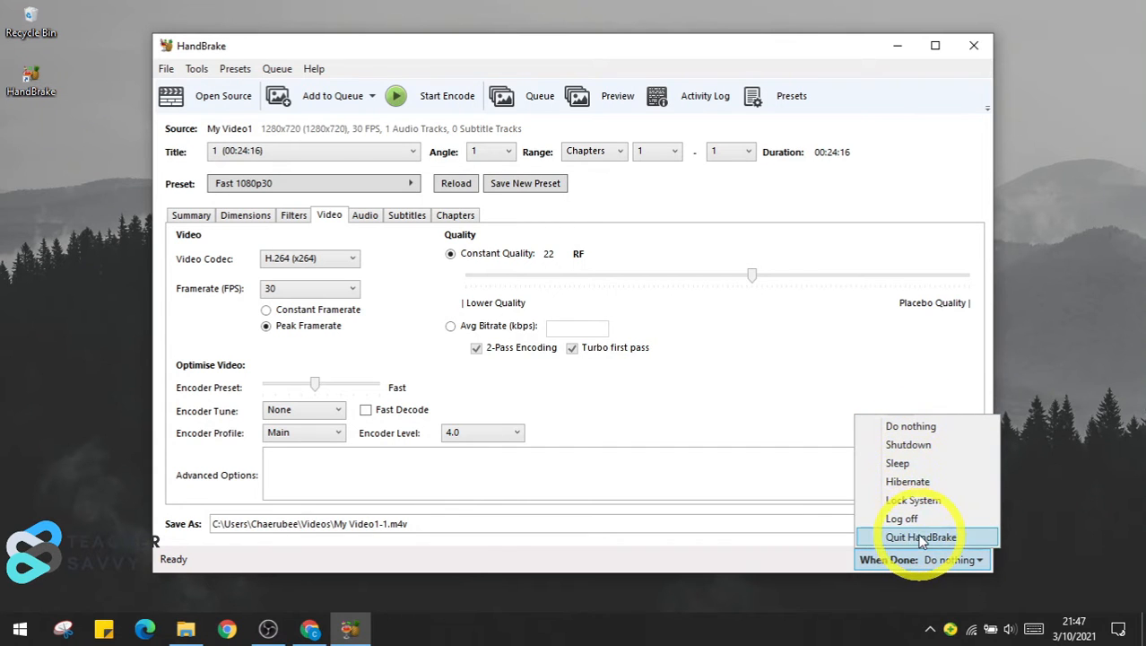
left_click(762, 539)
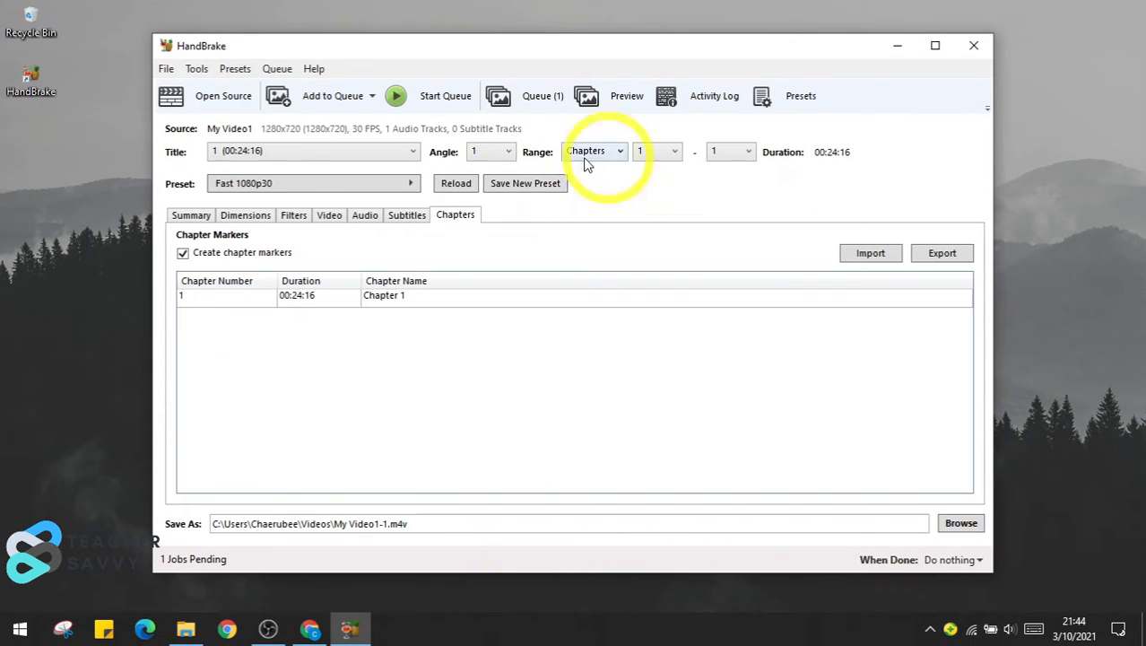
Step: Examine the summary settings and the available output formats, leaving MP4 selected
left_click(191, 215)
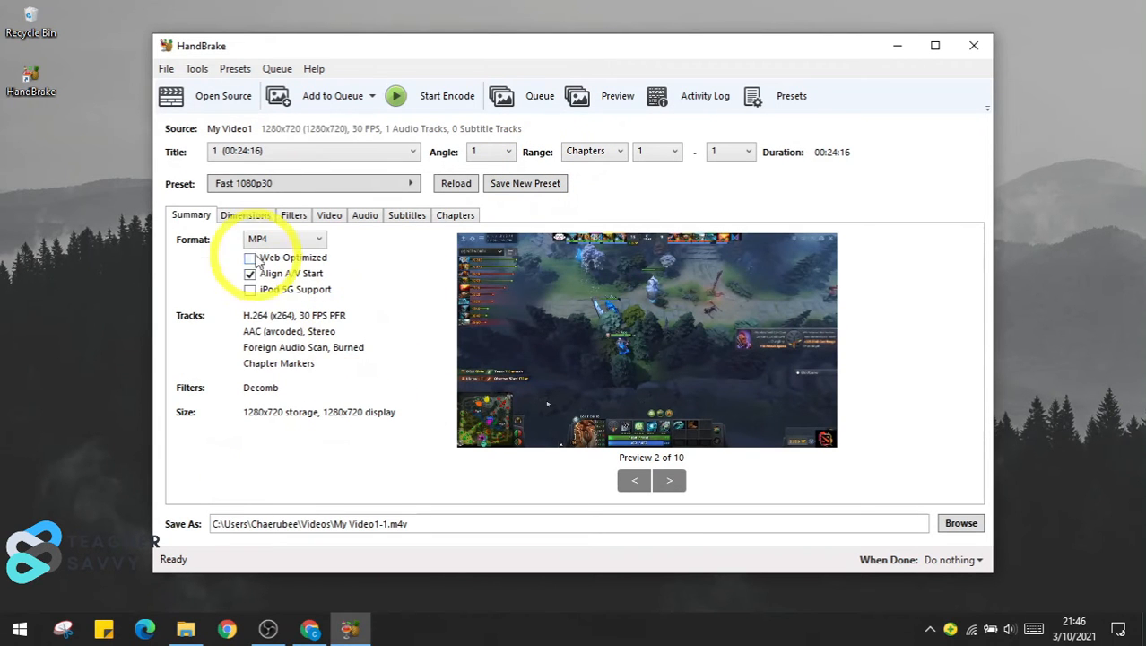
left_click(264, 240)
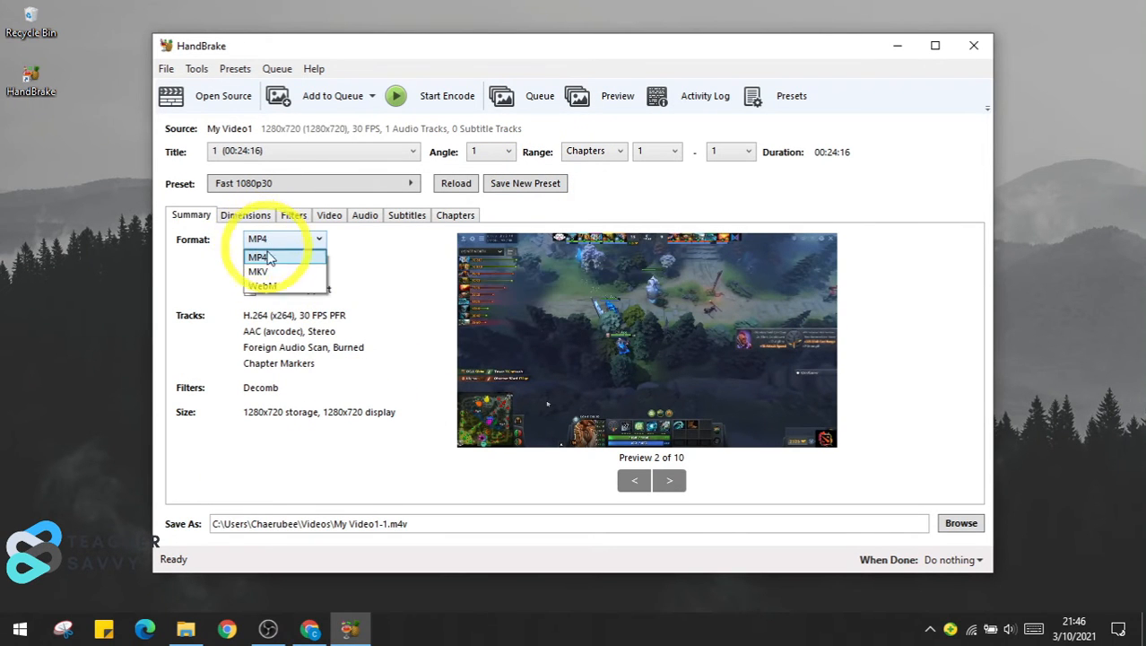
left_click(272, 242)
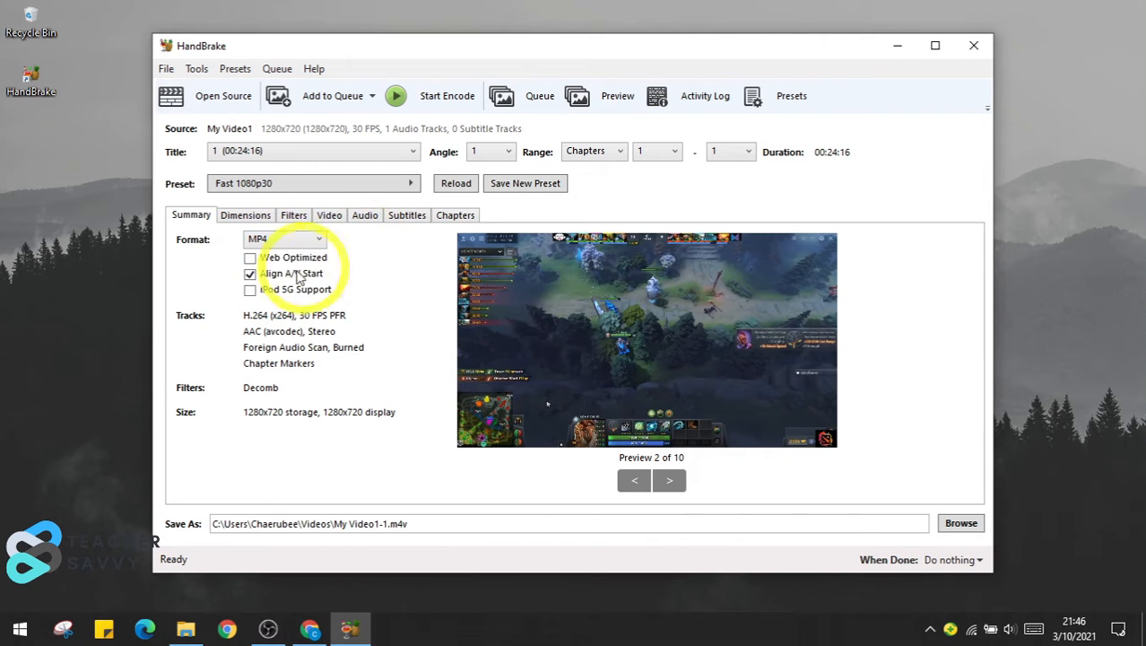
Step: Examine the dimension, cropping and filter settings, and bring up the video encoding settings
left_click(230, 216)
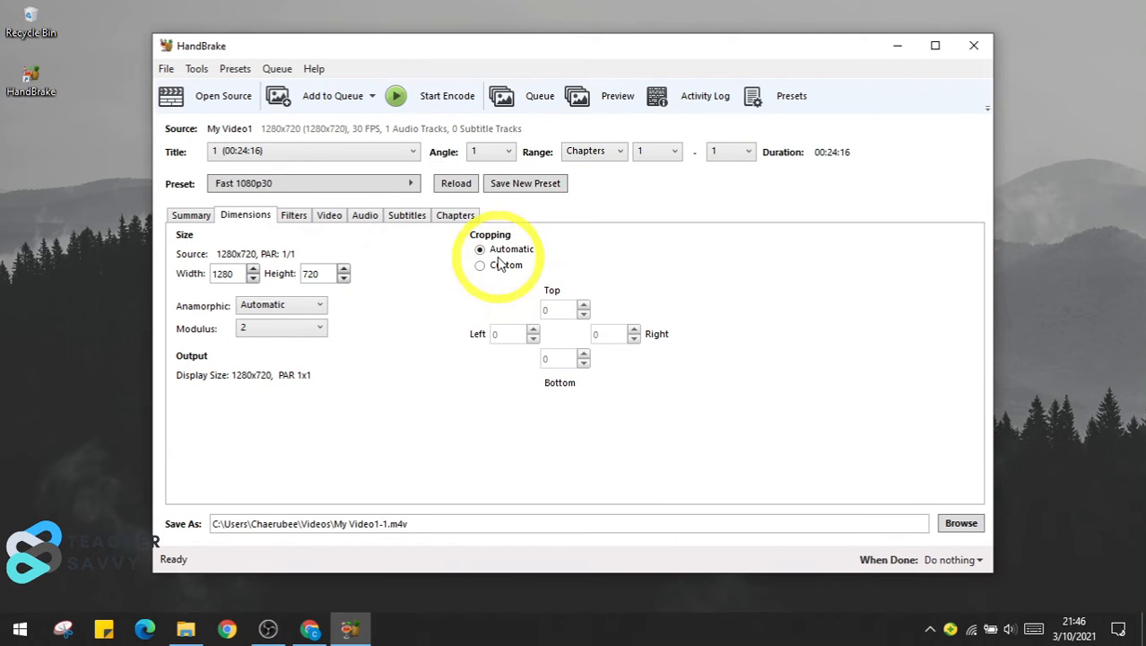
left_click(295, 218)
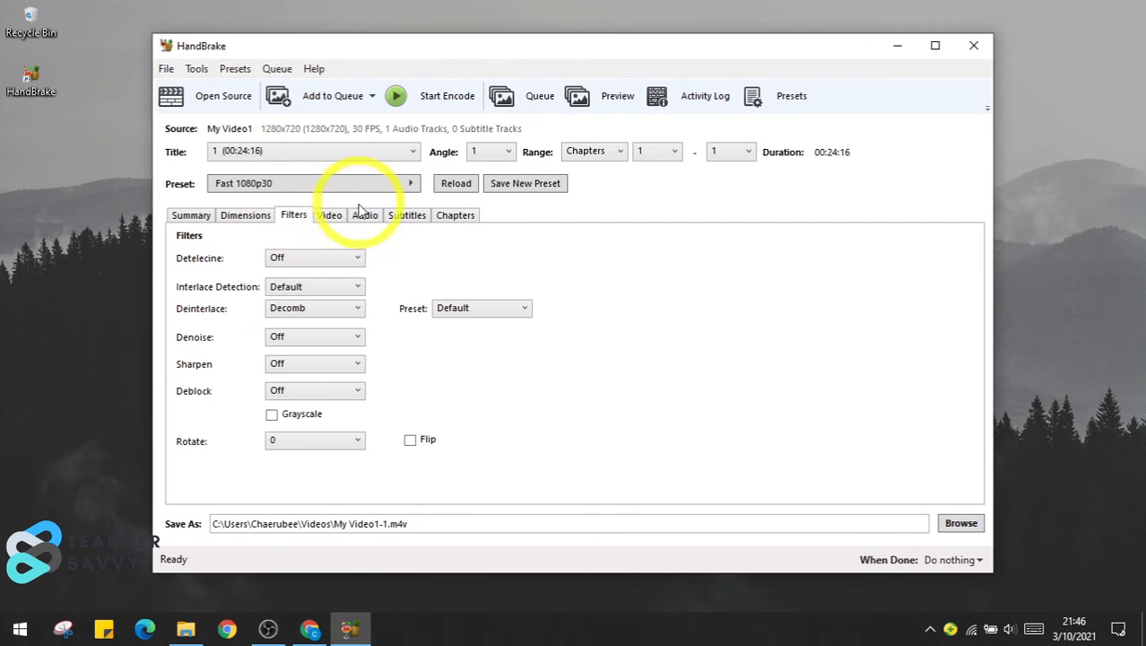
left_click(332, 217)
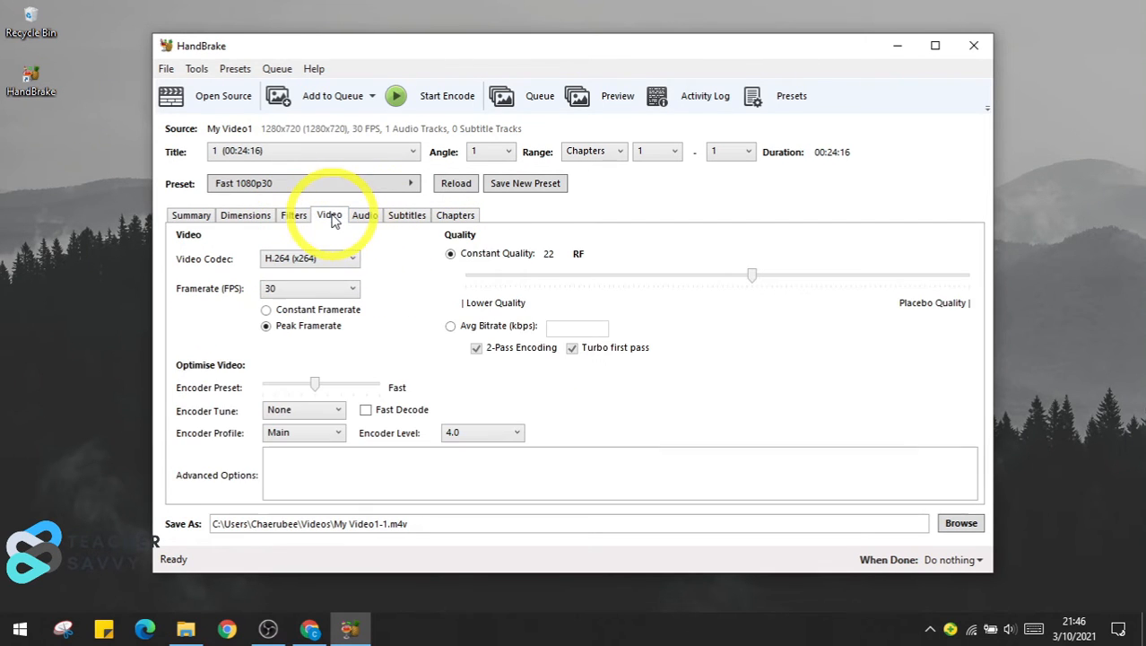
Step: Choose H.264 (x264) as the video codec and look through the available framerates, leaving 30 FPS selected
left_click(297, 260)
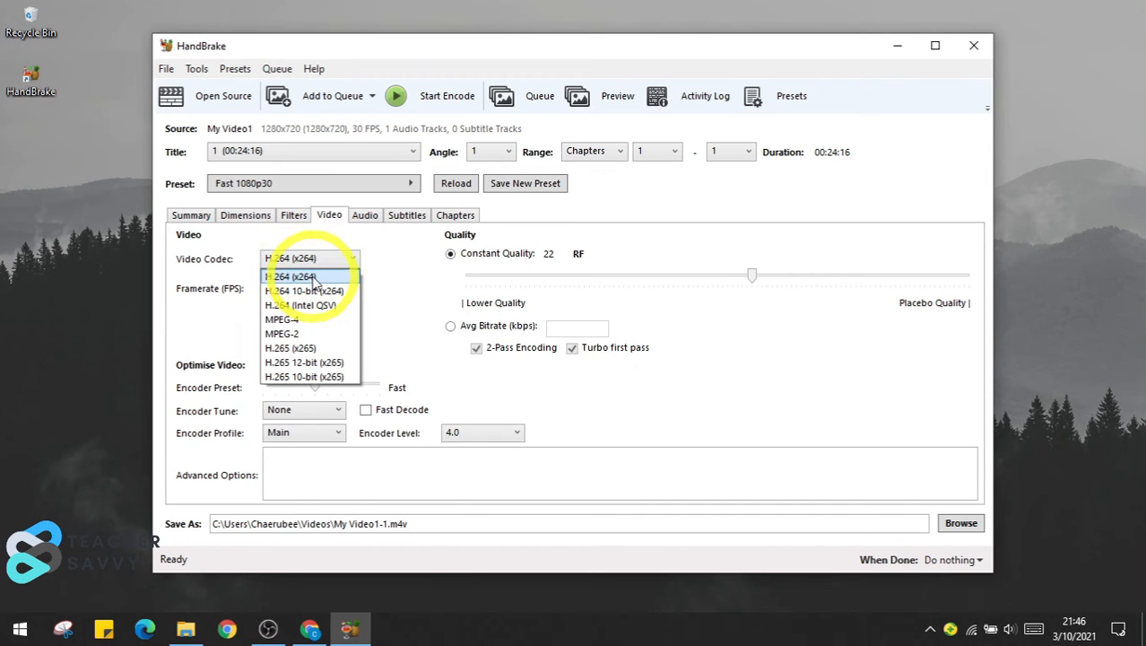
left_click(309, 278)
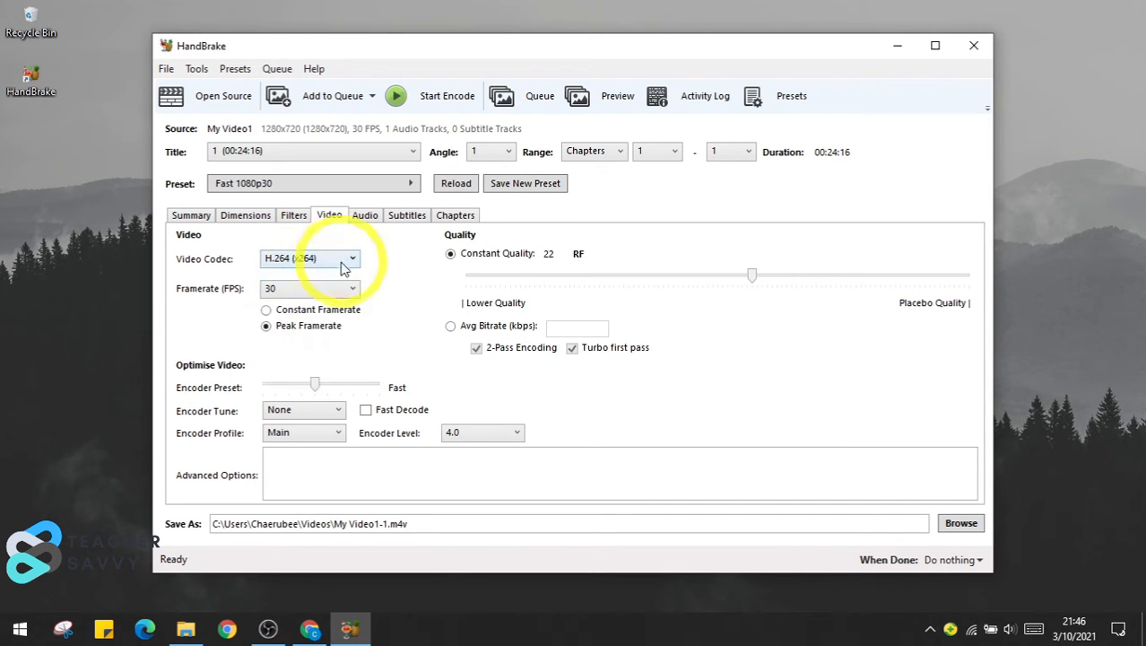
left_click(286, 294)
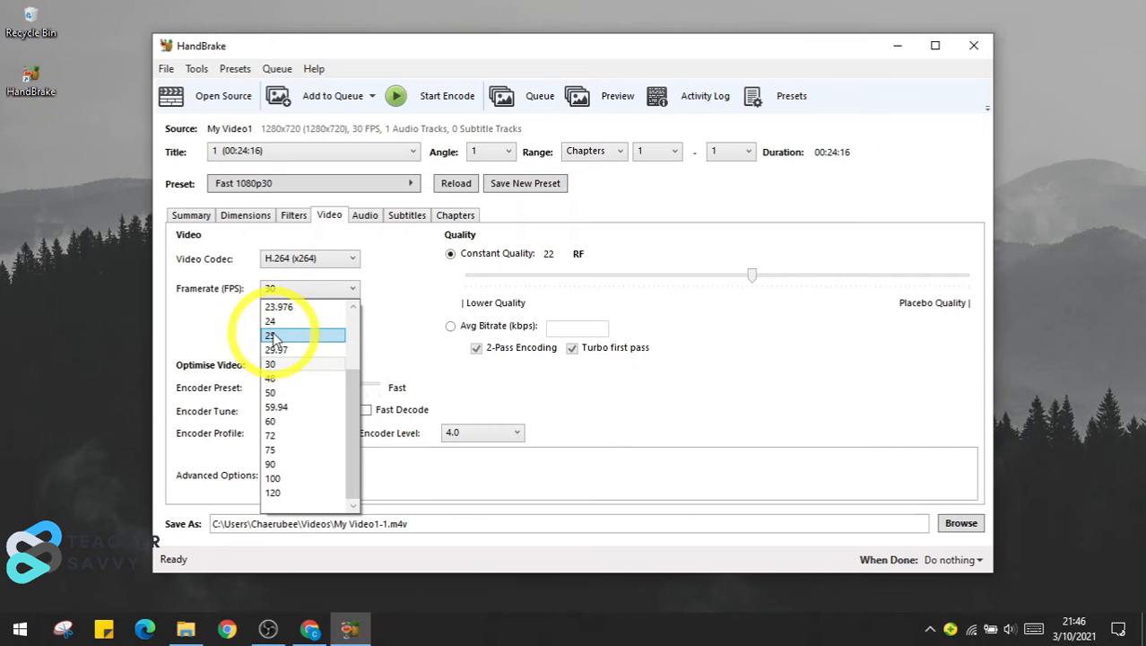
left_click(400, 332)
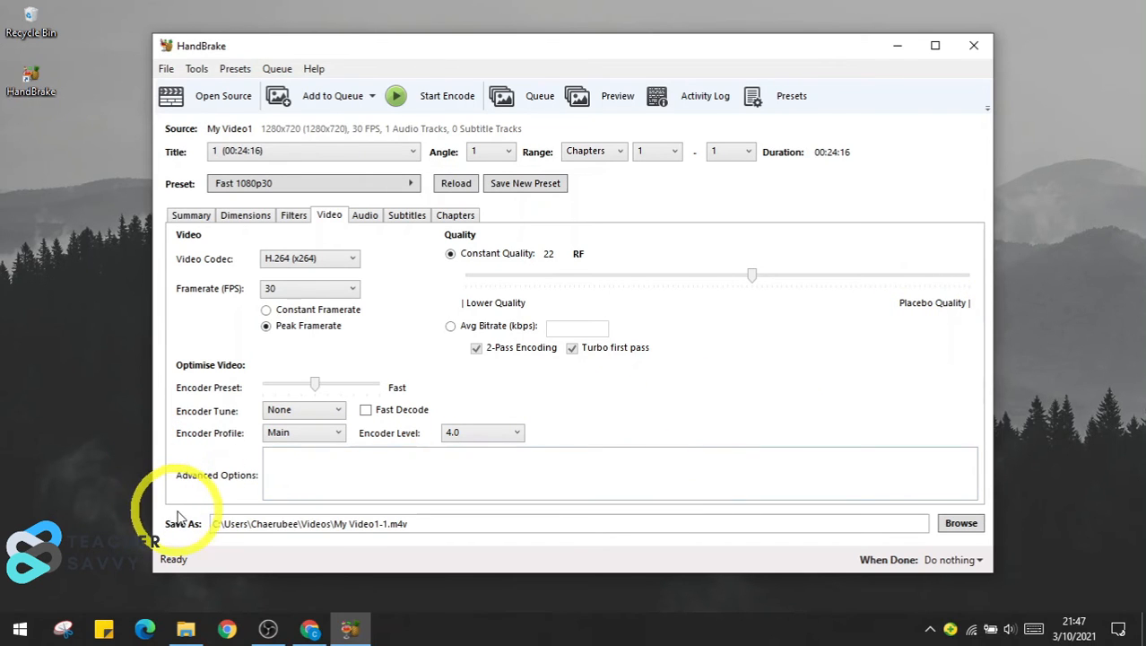
Step: Check the chapter and video settings once more and start encoding My Video1 with the Fast 1080p30 preset
left_click(455, 214)
left_click(329, 215)
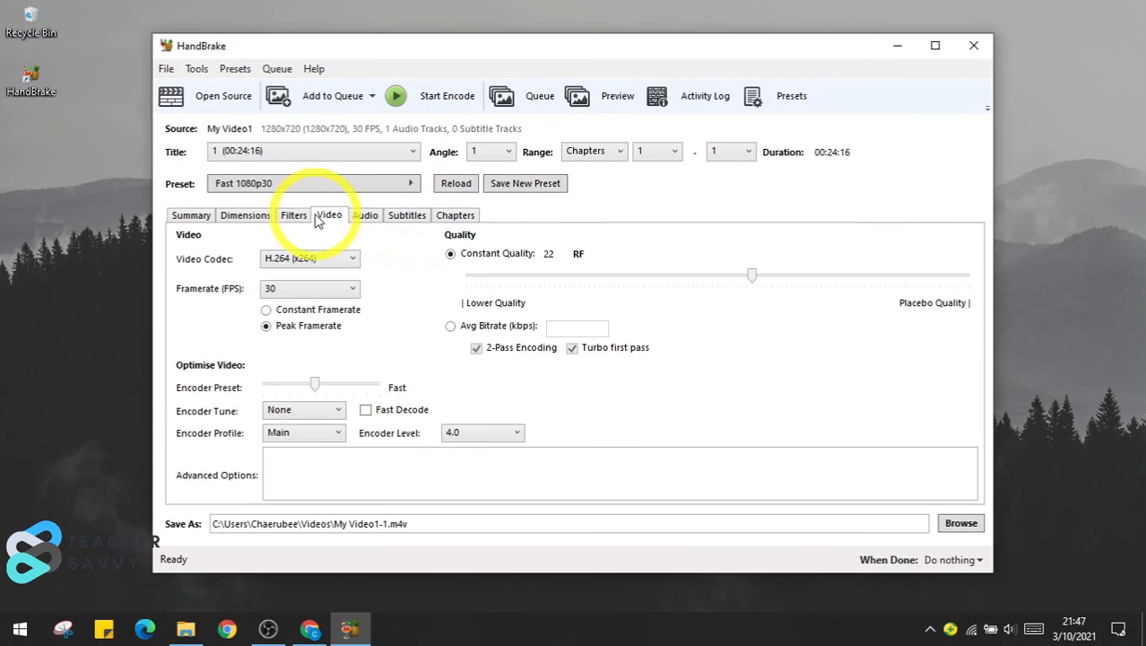
left_click(419, 97)
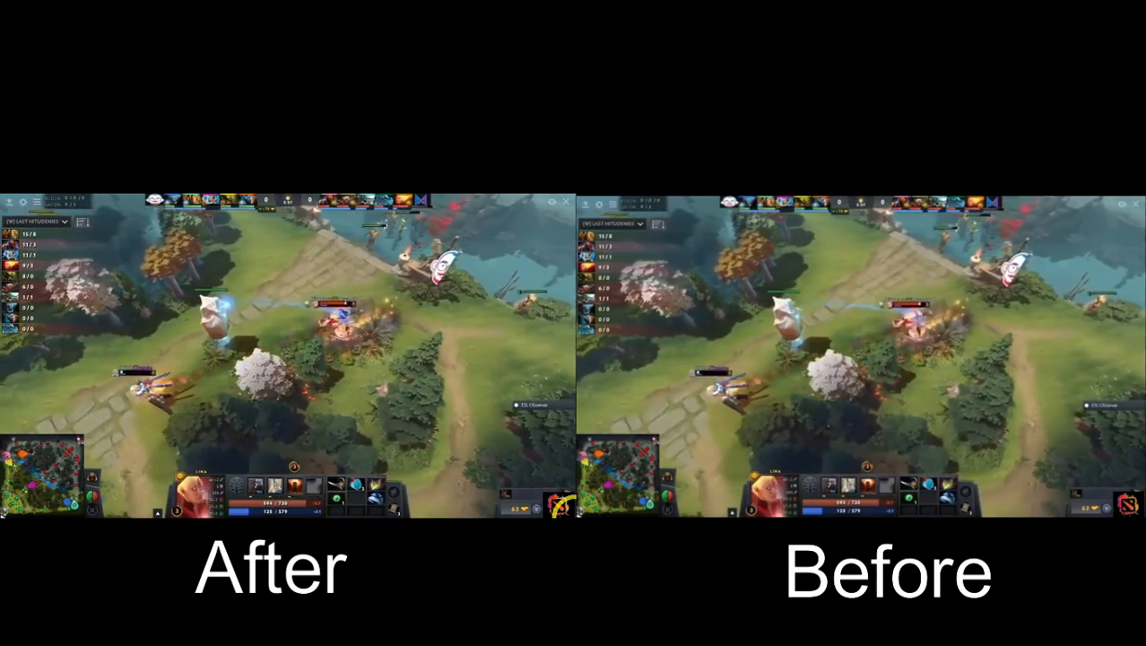
Step: Play the YouTube video "How to Covert Word to PDF | Tagalog | Microsoft Office" in Chrome and like it
left_click(397, 291)
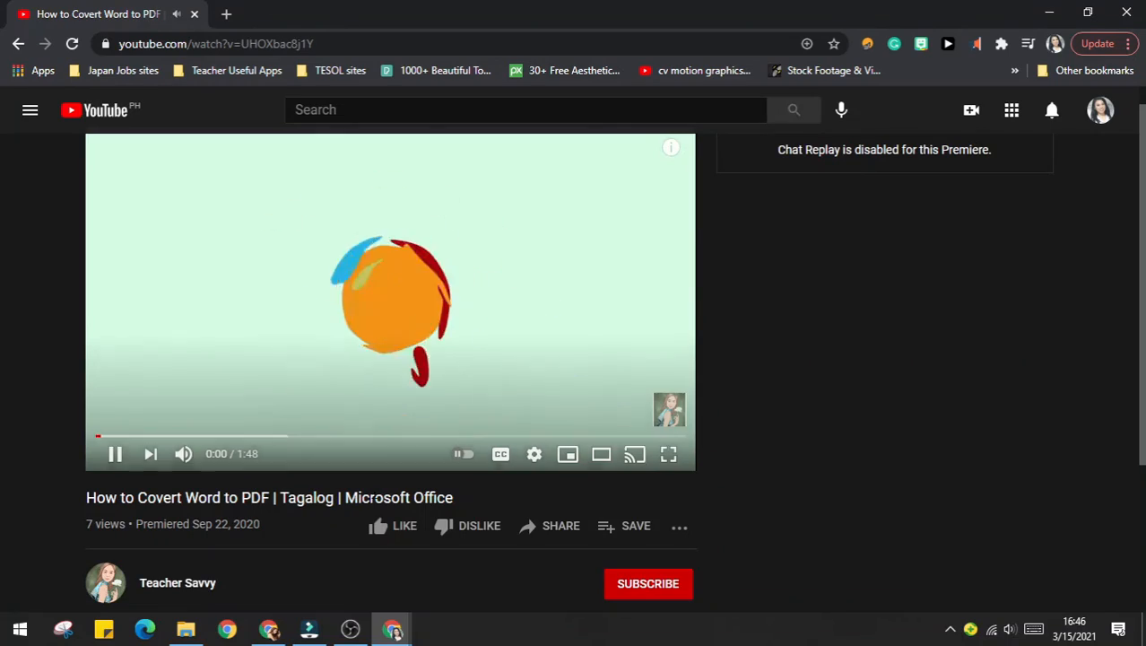
left_click(395, 527)
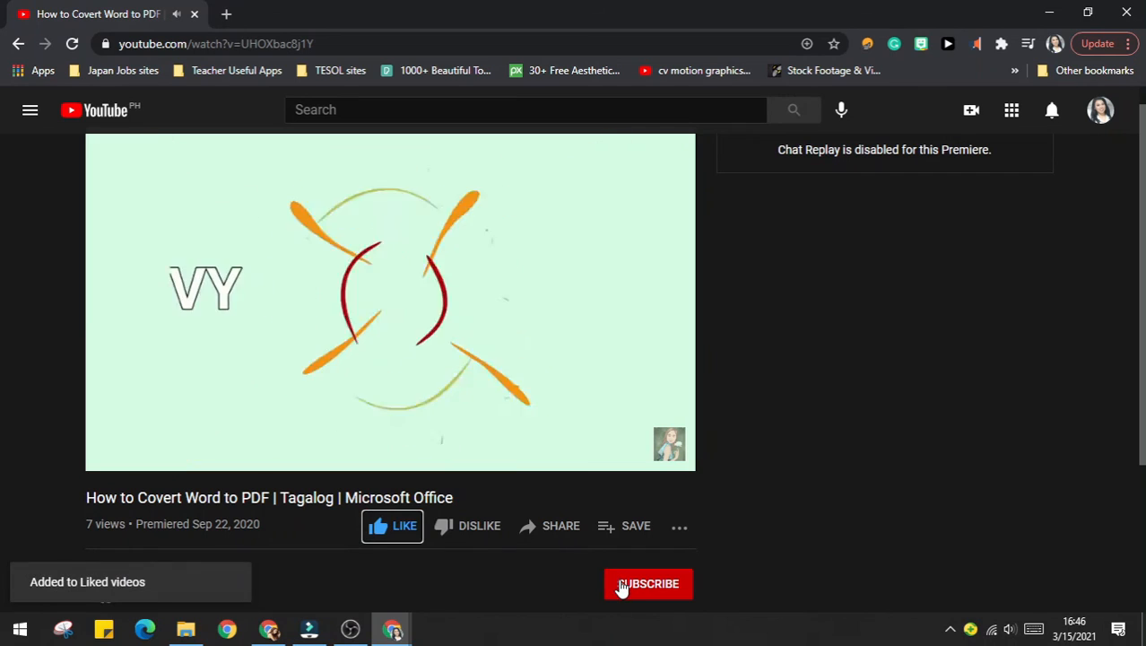